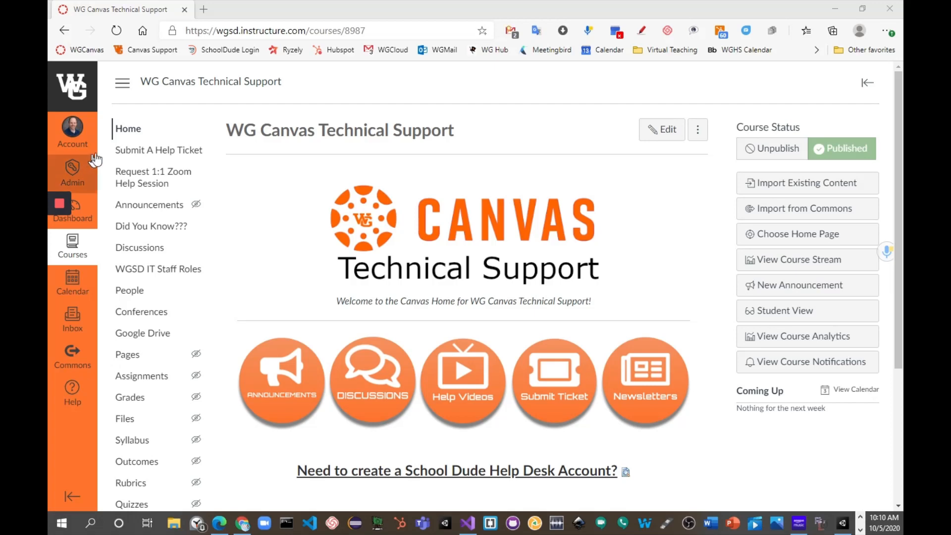
mouse_move(56, 209)
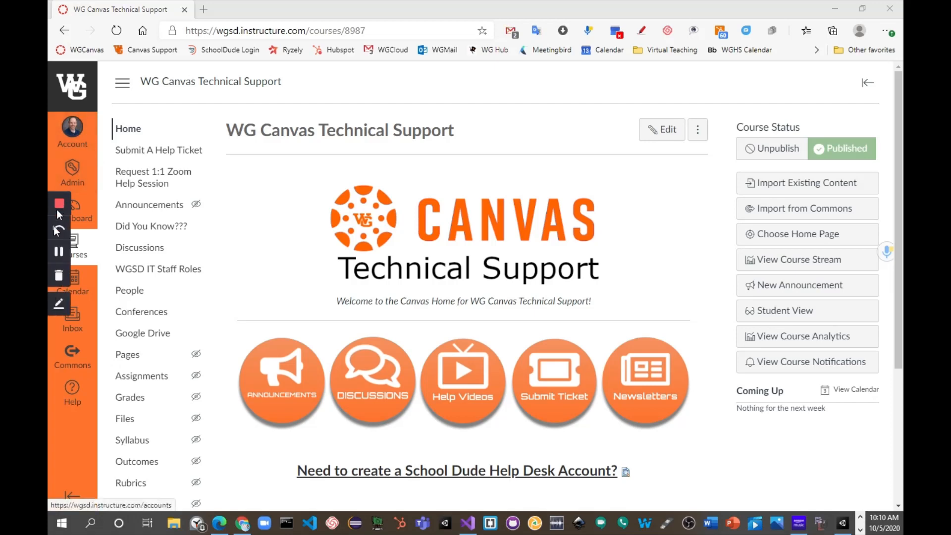
click(63, 251)
click(59, 253)
click(59, 254)
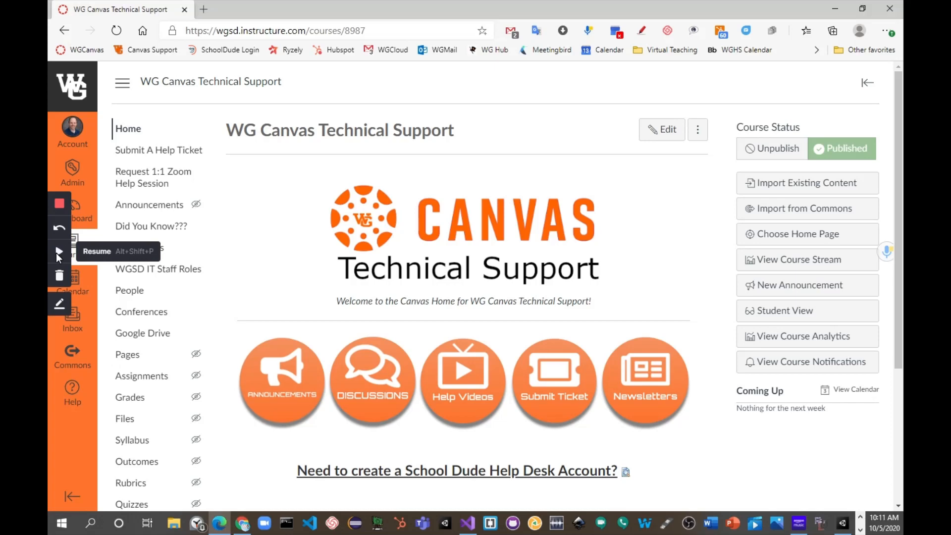
click(57, 253)
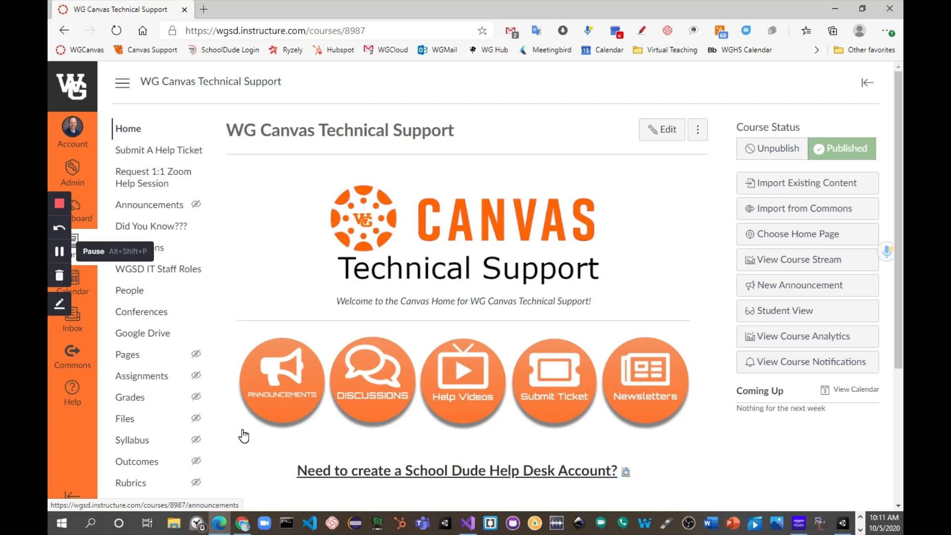
Open the Share to Commons form for the WG Canvas Technical Support course from its settings
scroll(243, 436, down, 3)
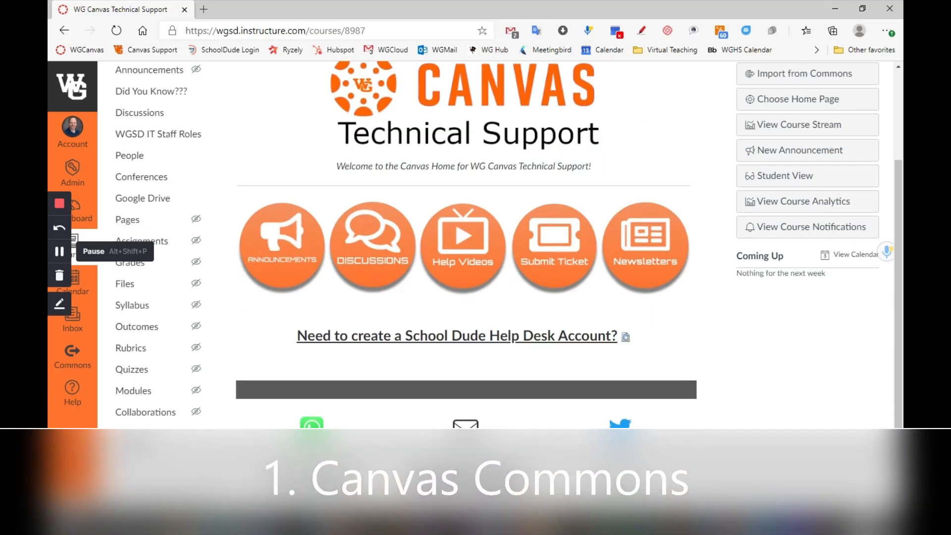
click(130, 435)
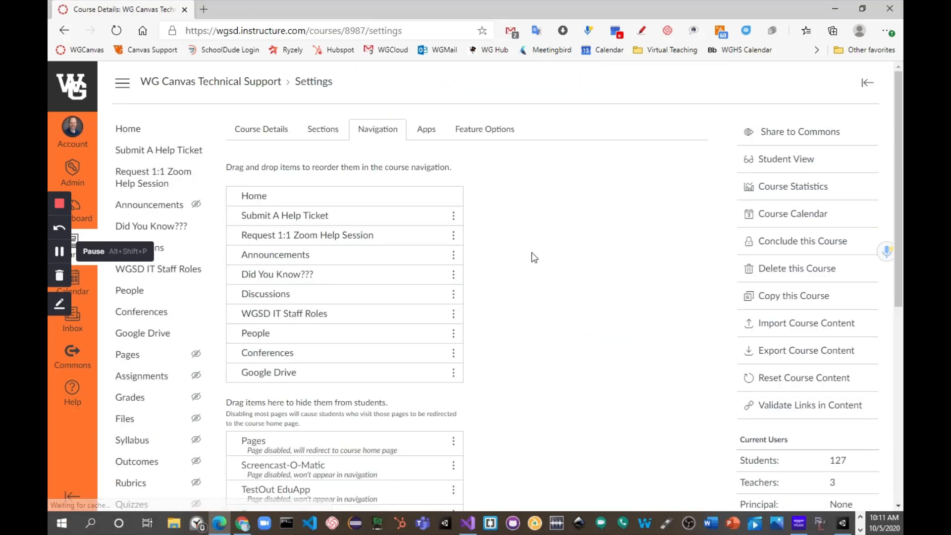
click(776, 135)
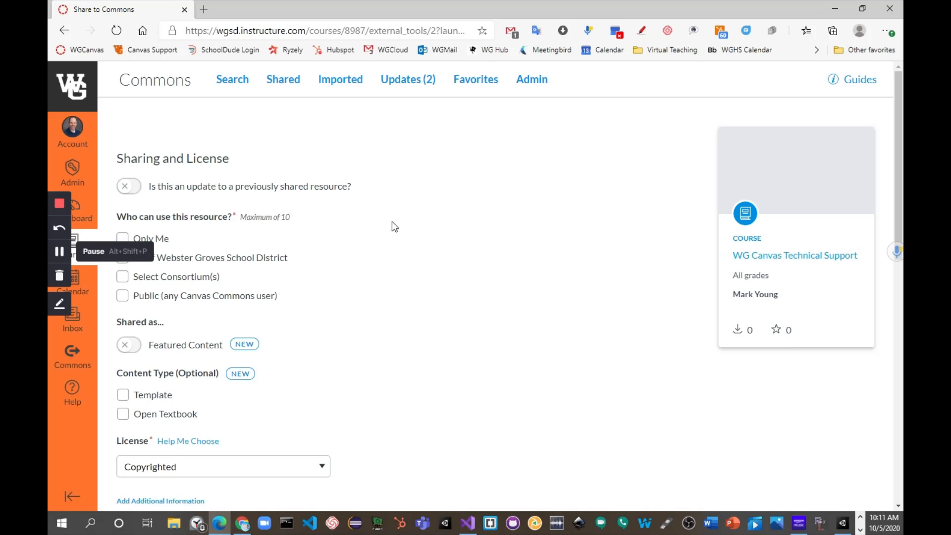
Try the All of Webster Groves School District and Select Consortium(s) options for who can use the resource, and clear both again
scroll(362, 205, down, 1)
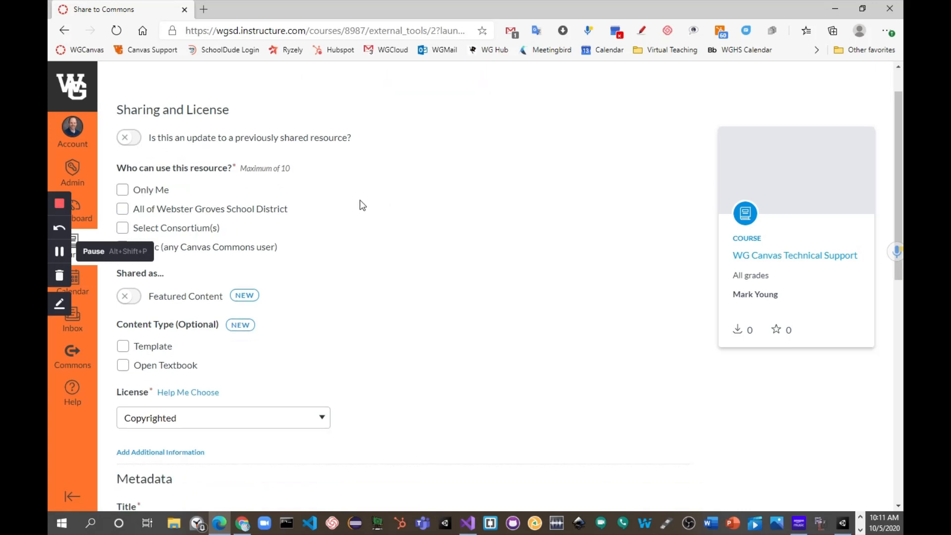
scroll(362, 205, down, 2)
click(465, 230)
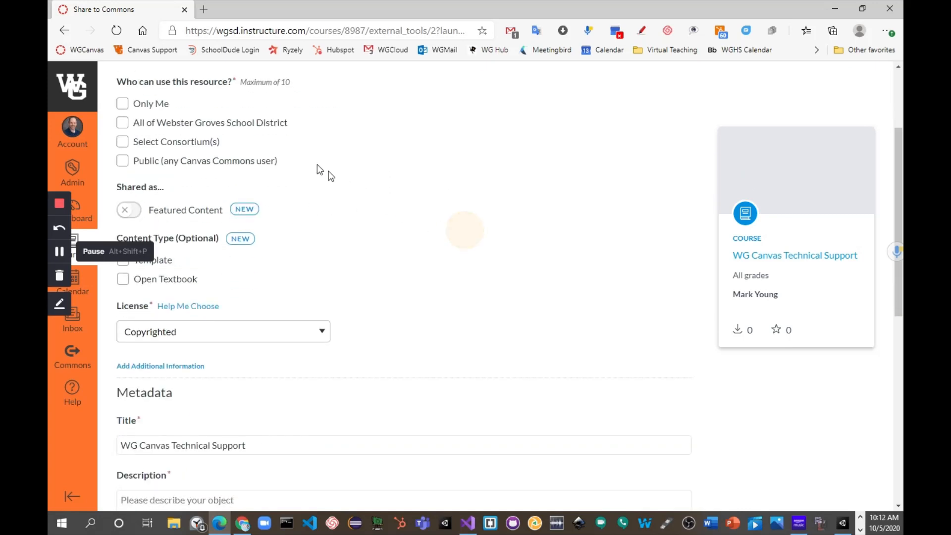
click(121, 125)
click(124, 135)
click(123, 126)
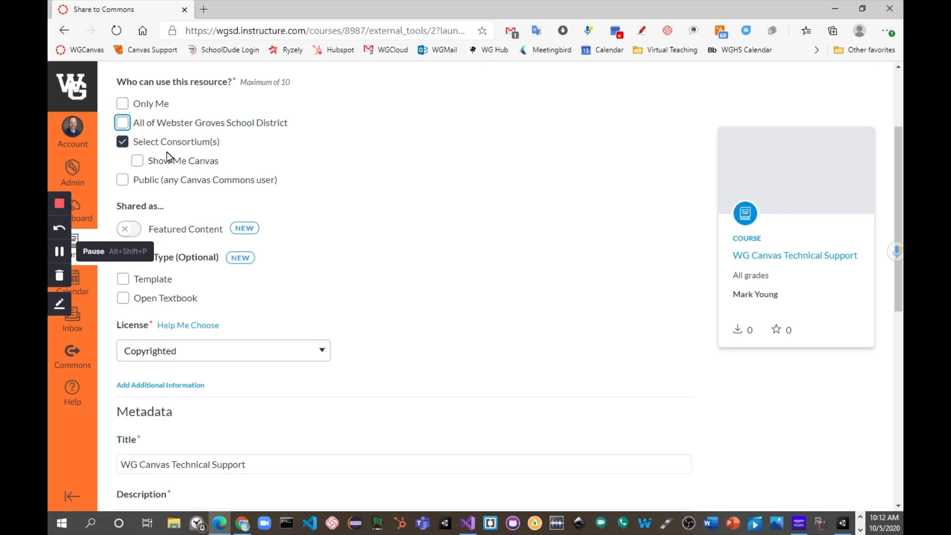
click(123, 144)
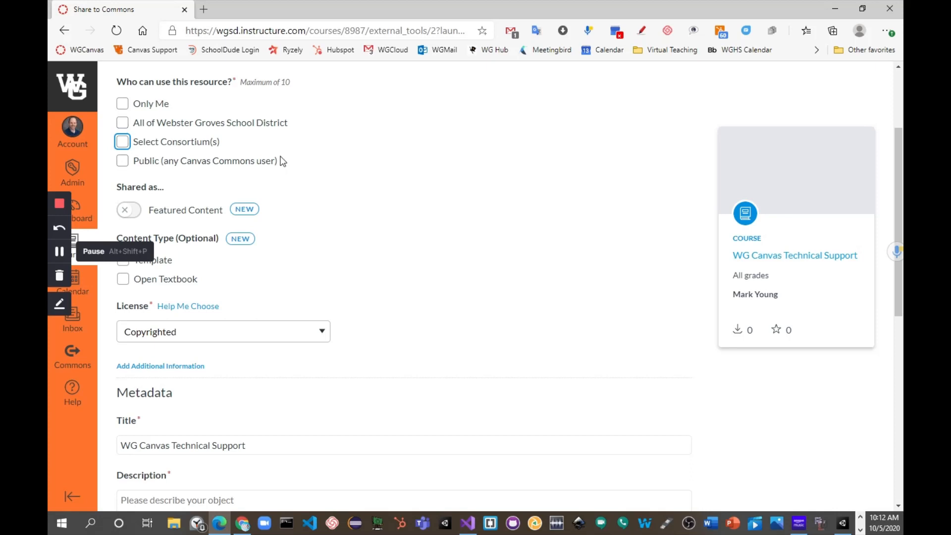
Review the available license choices for the shared resource without changing the Copyrighted license
scroll(151, 148, down, 1)
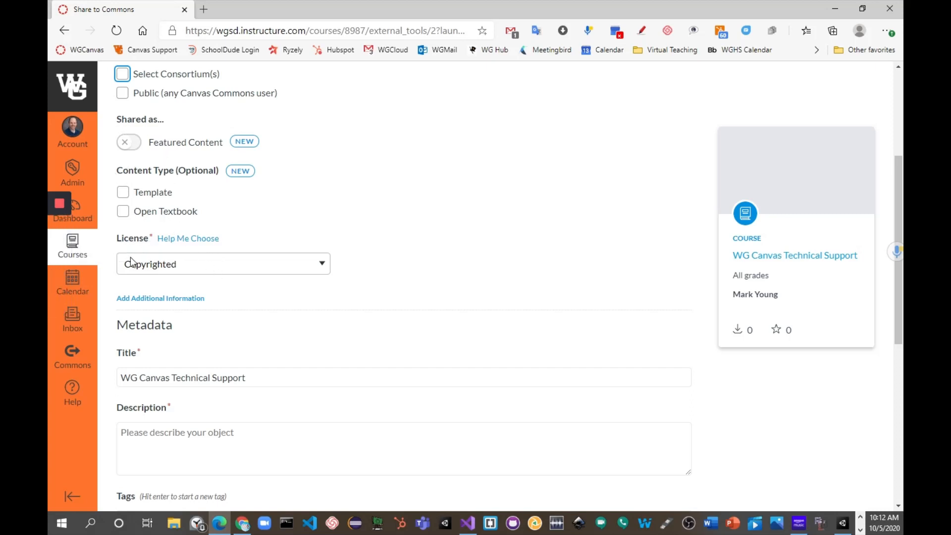
click(163, 266)
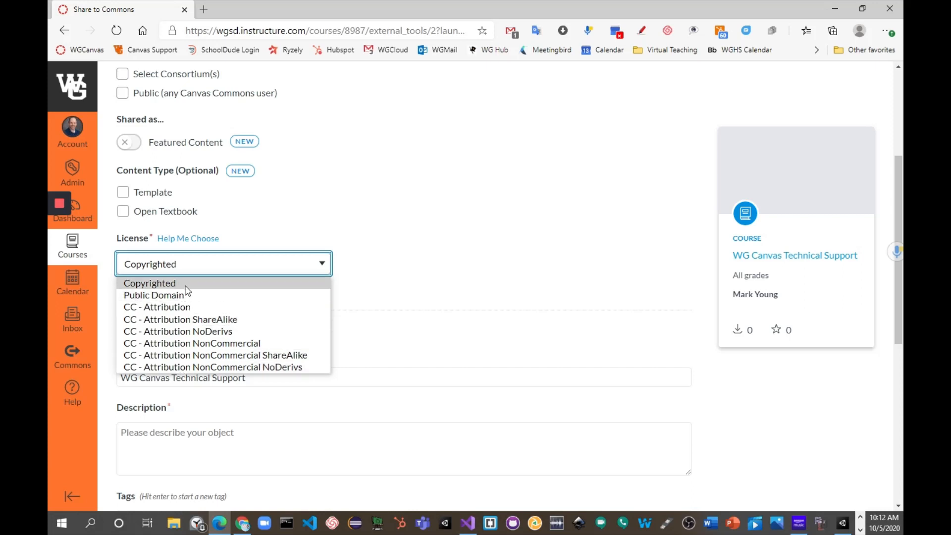
click(386, 280)
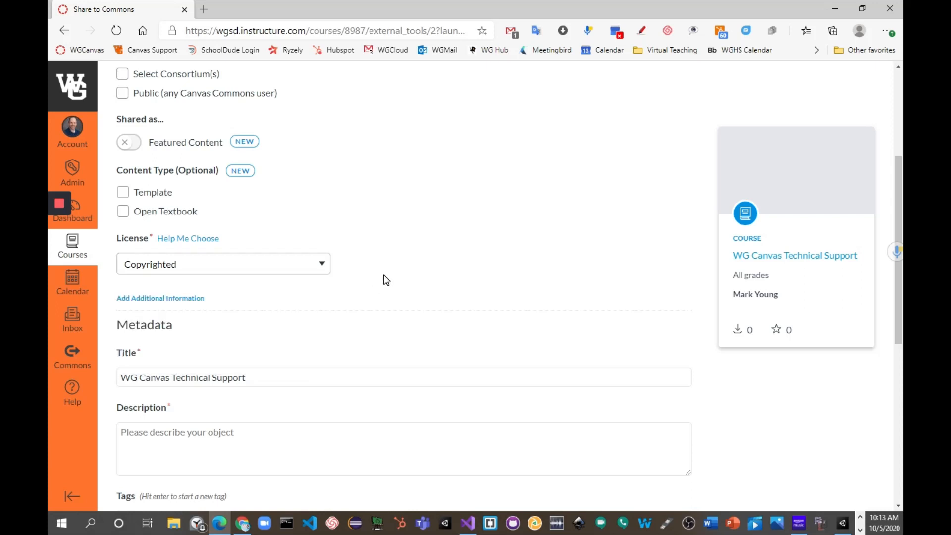
Examine the resource's title and description fields in the metadata section
scroll(303, 318, down, 4)
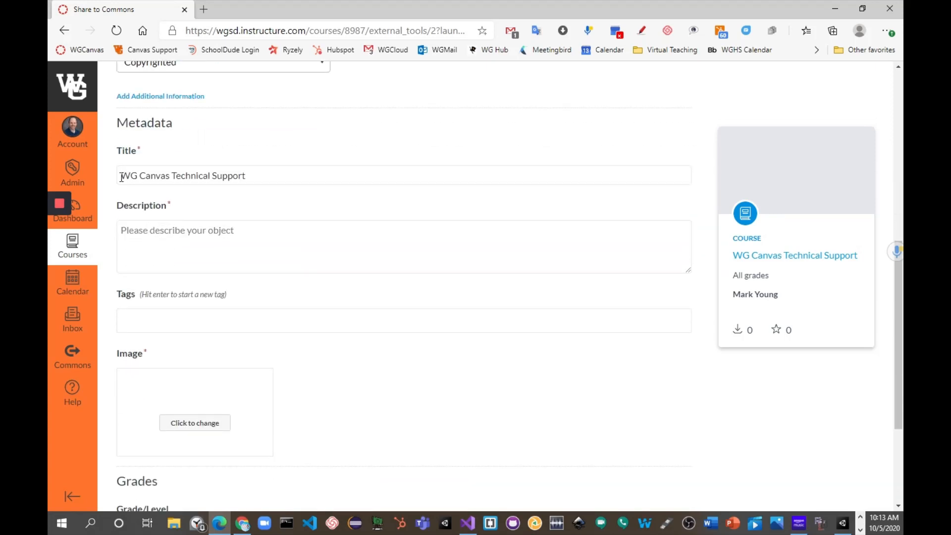
drag(121, 176, 217, 178)
click(251, 177)
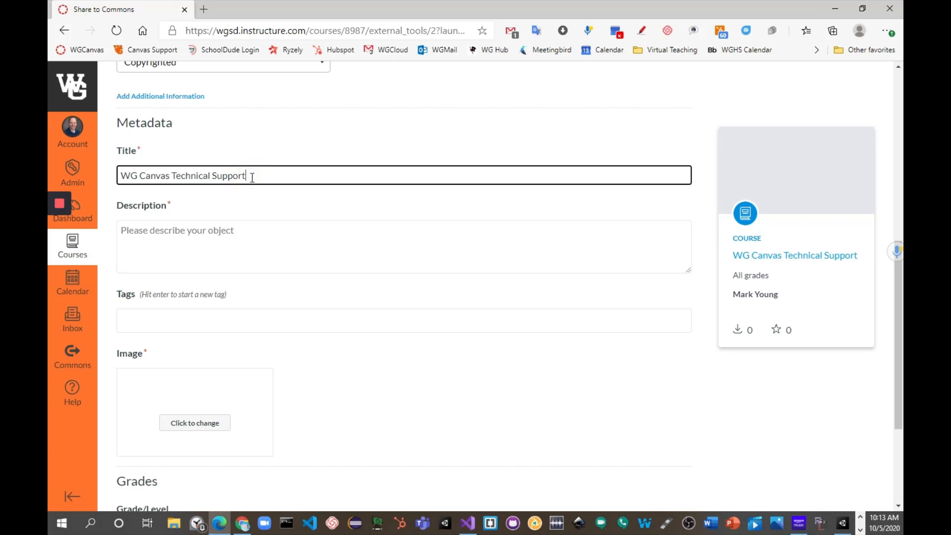
drag(252, 176, 206, 172)
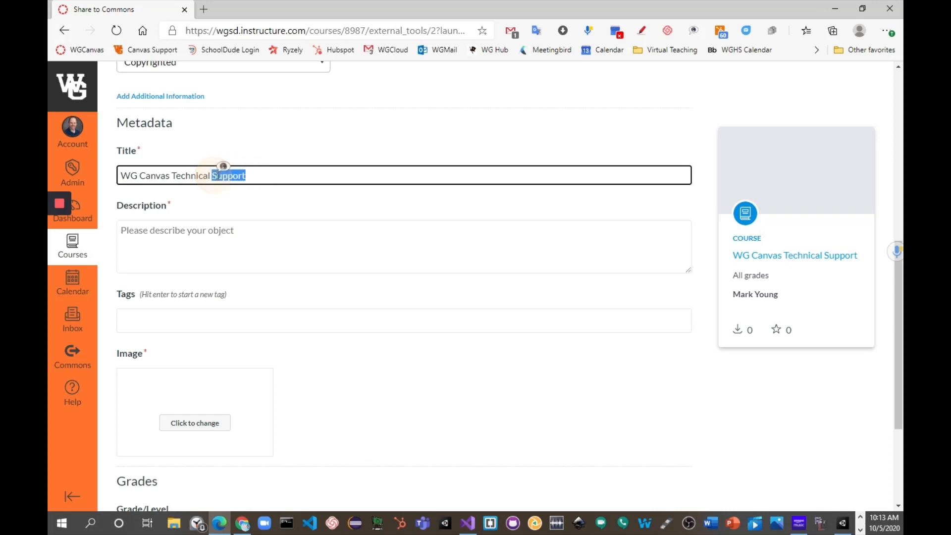
click(281, 172)
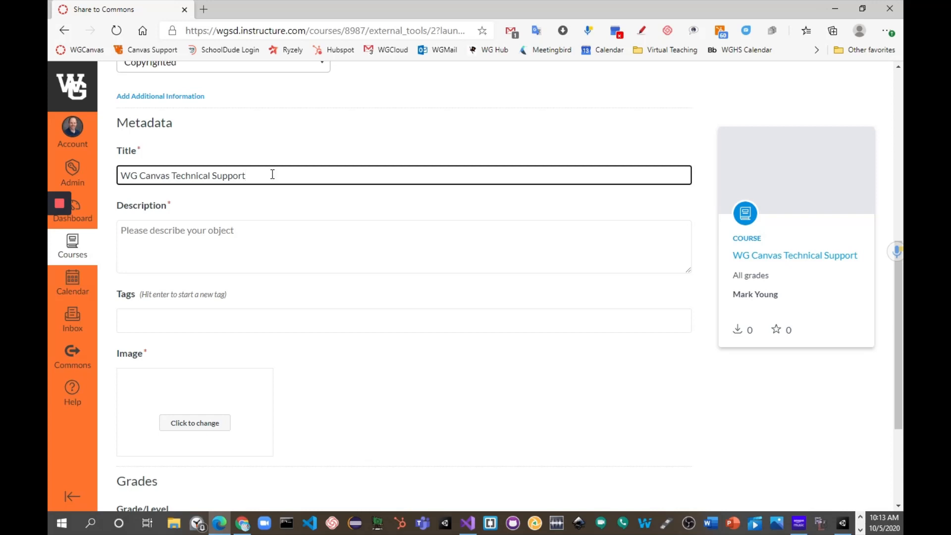
click(206, 239)
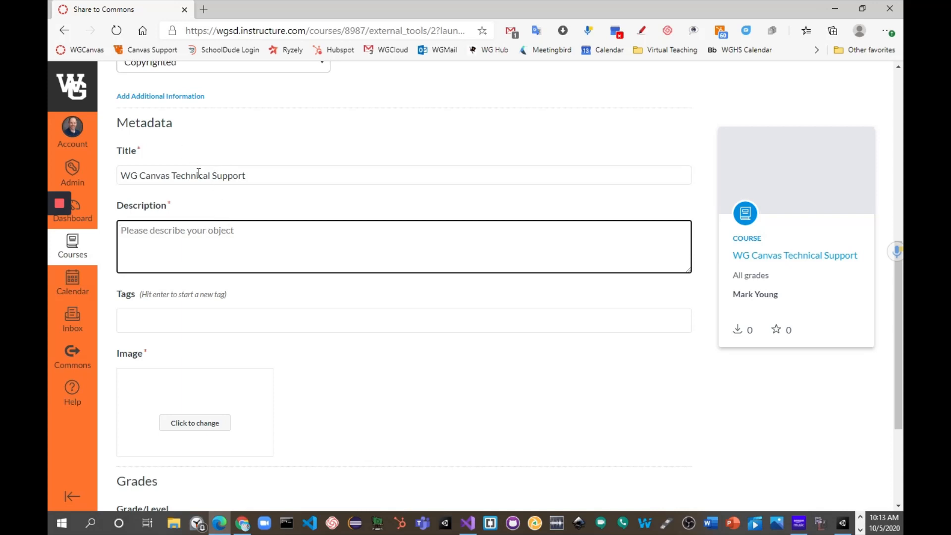
Set the resource's grade range from 9th grade to 12th grade
scroll(209, 207, down, 1)
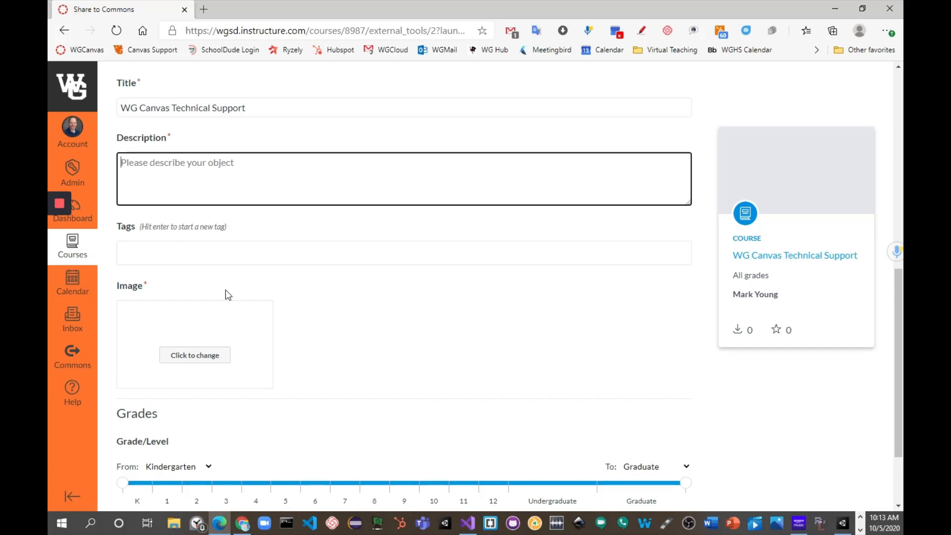
scroll(291, 355, down, 2)
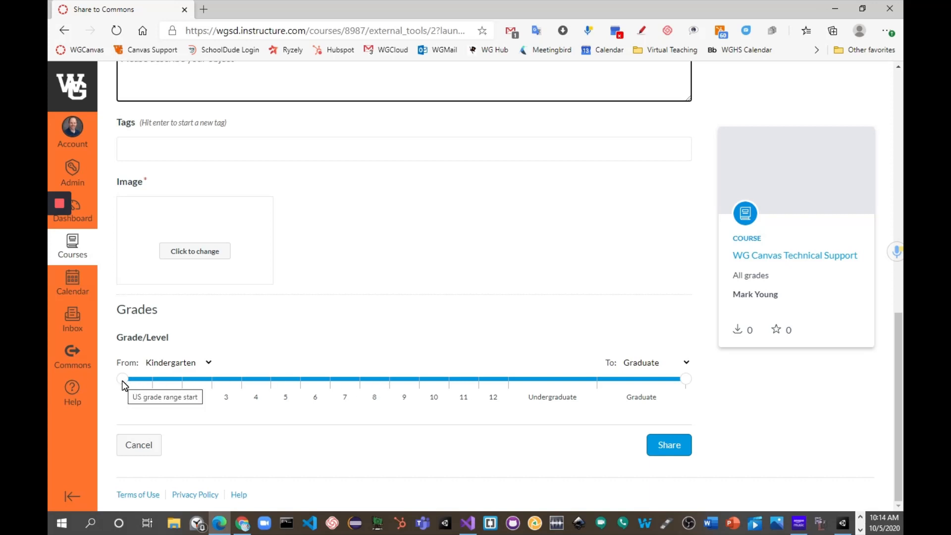
drag(121, 381, 397, 379)
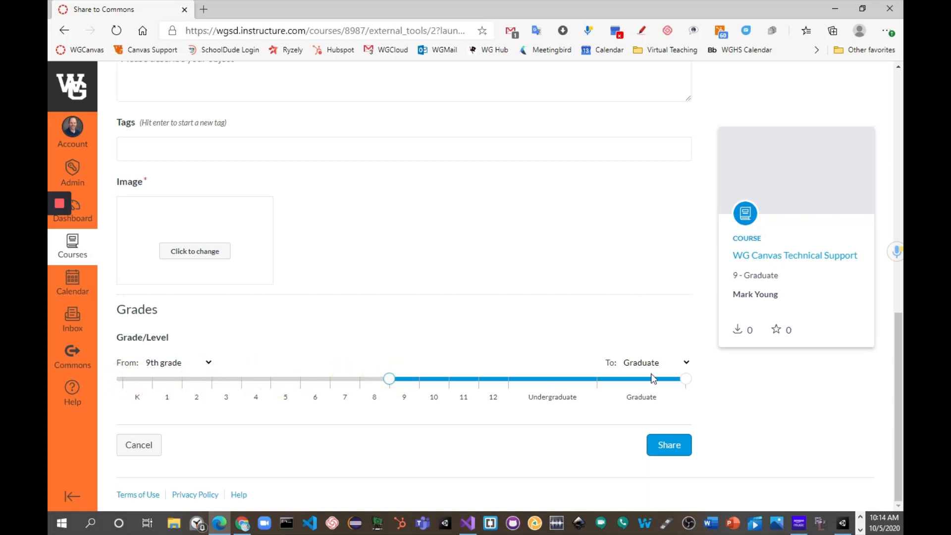
drag(689, 379, 510, 378)
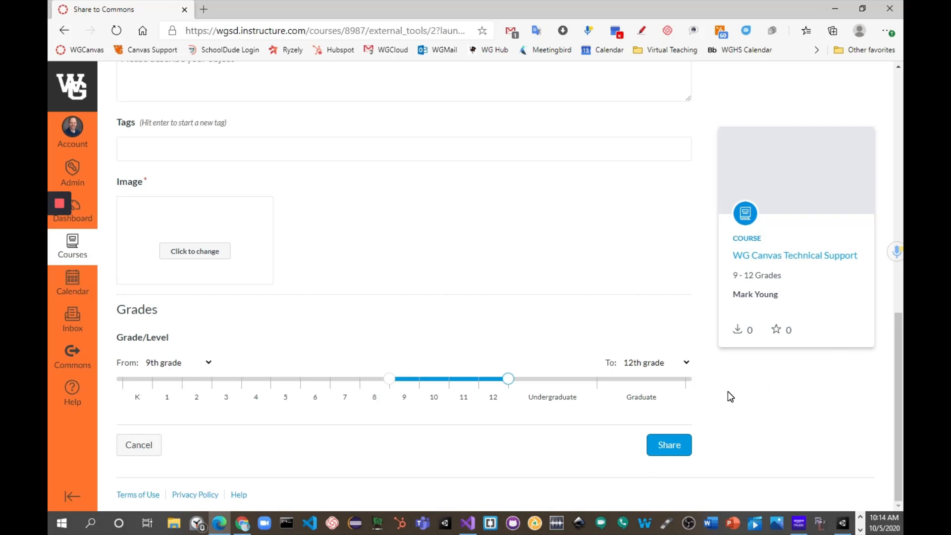
View the Commons favorites and open the PERSONAL FINANCE ~ In-Class Version course resource
scroll(728, 392, up, 12)
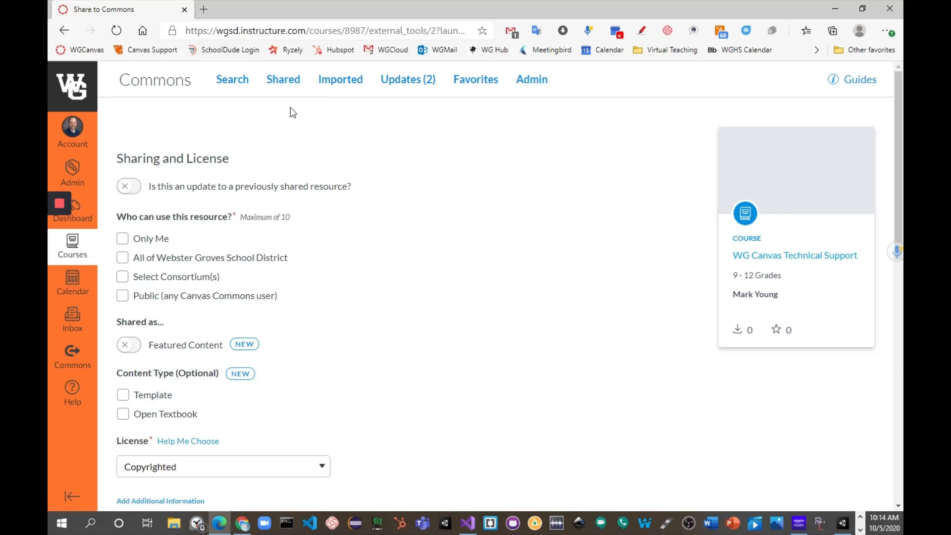
click(475, 88)
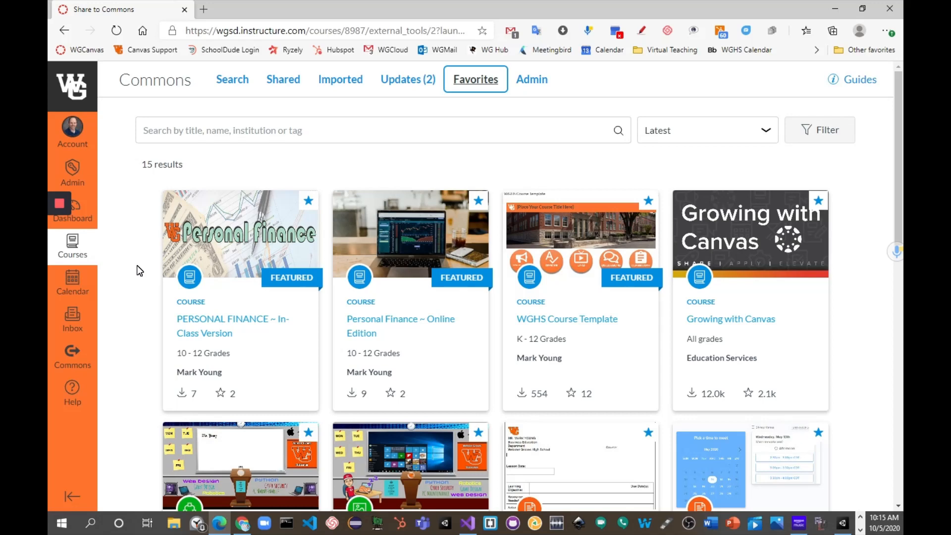
click(204, 324)
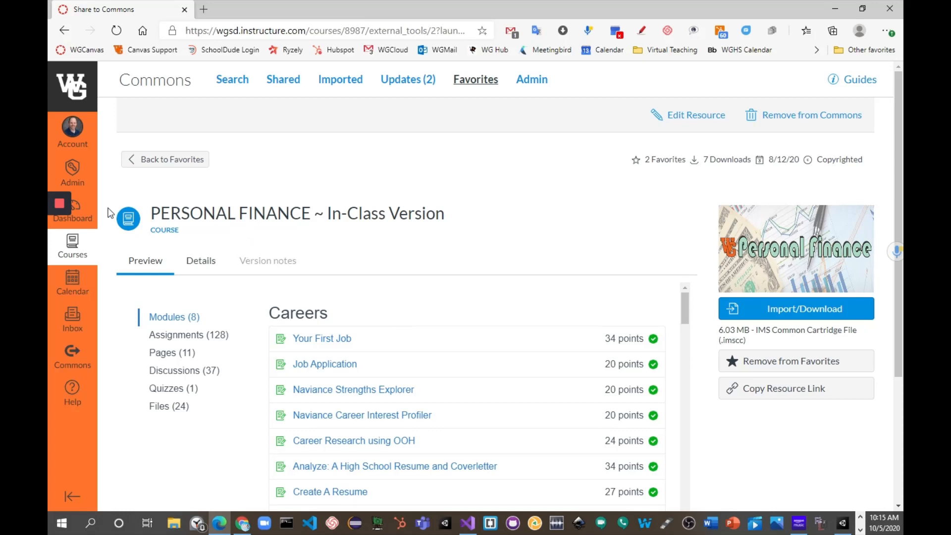
Return to the dashboard and open the WG Canvas Technical Support course
click(89, 222)
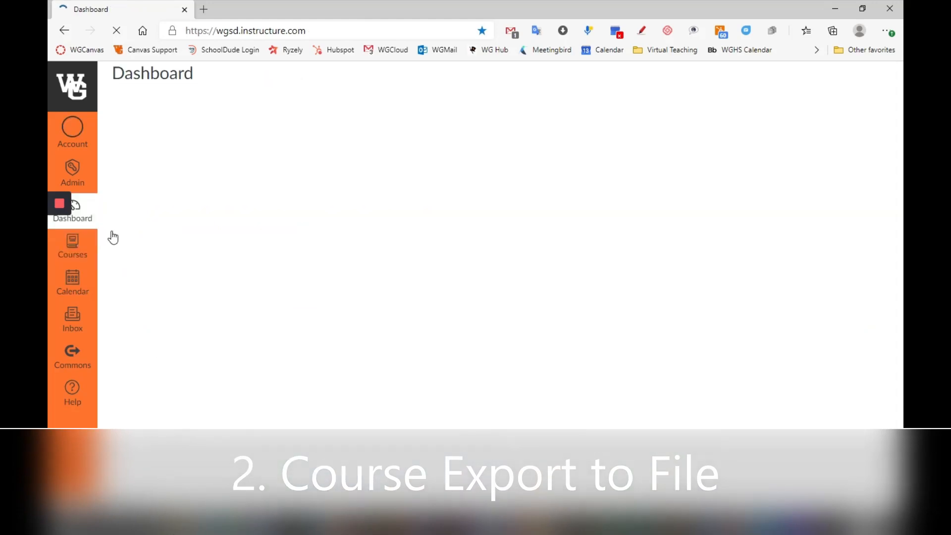
scroll(222, 290, down, 3)
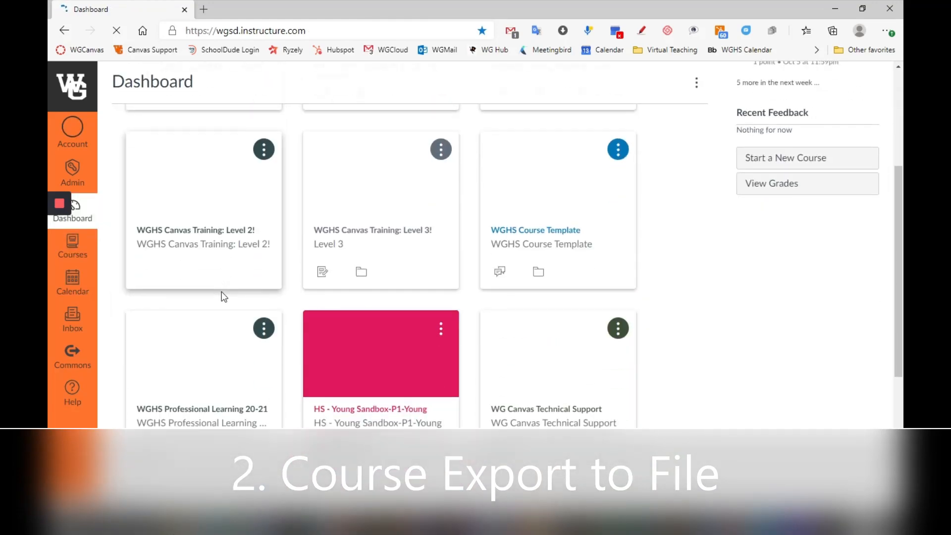
click(540, 420)
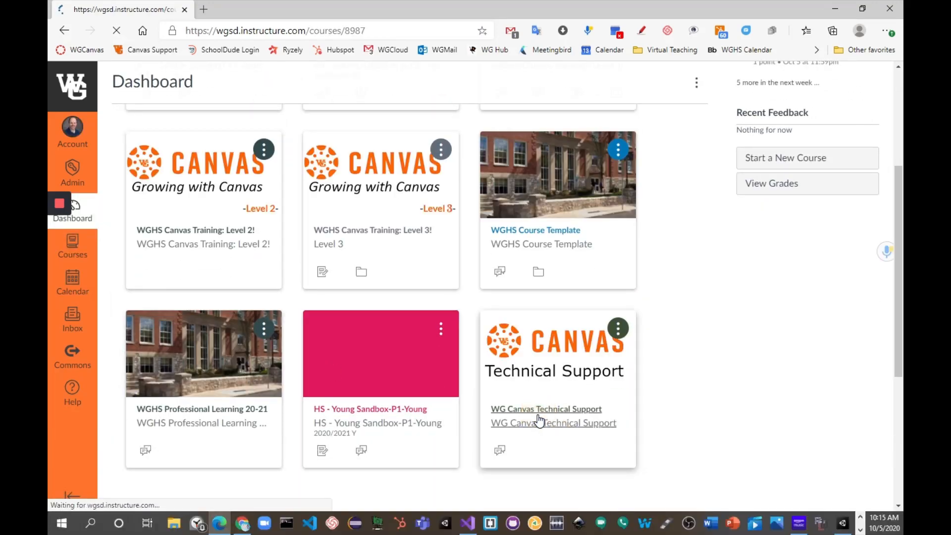
Create a content export of type Course through the course's settings
scroll(336, 380, down, 3)
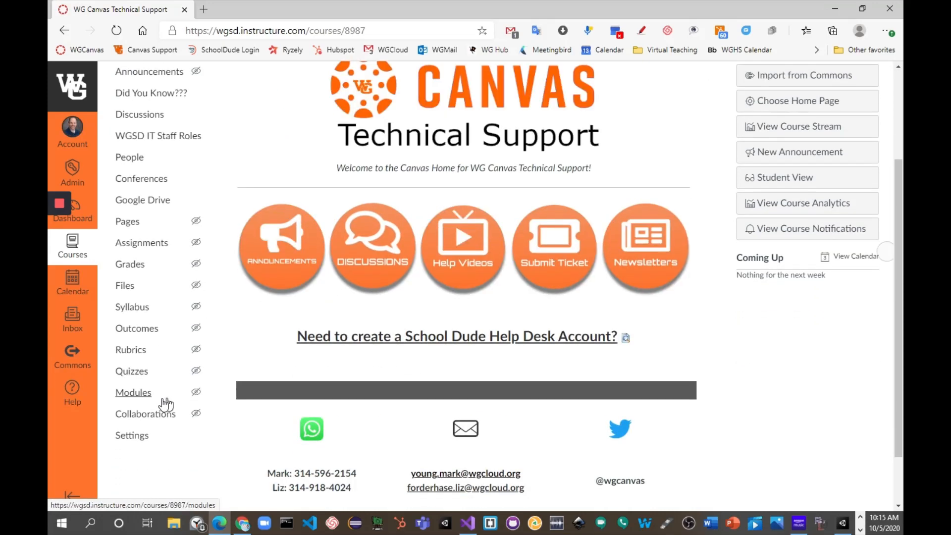
click(136, 433)
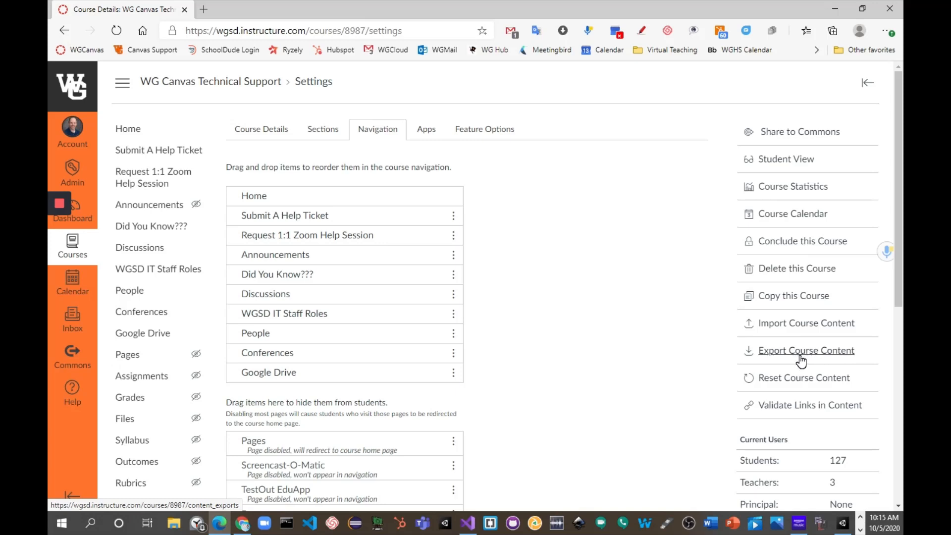
click(800, 357)
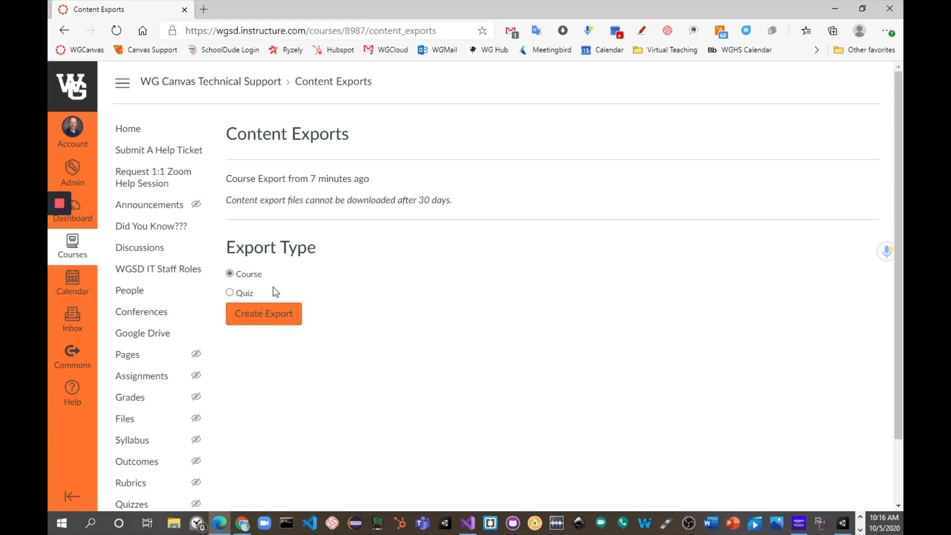
click(253, 321)
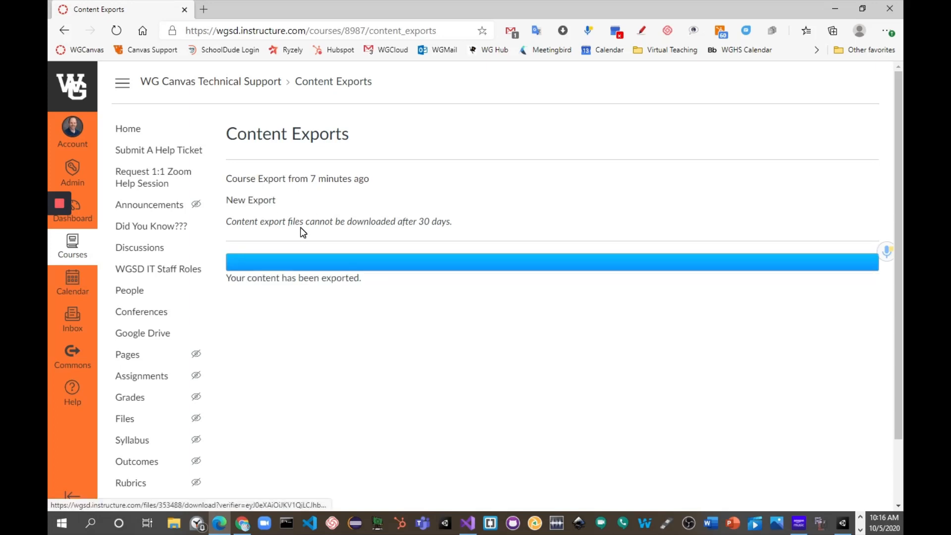
Go back to the WG Canvas Technical Support course home and reopen the course settings
click(225, 88)
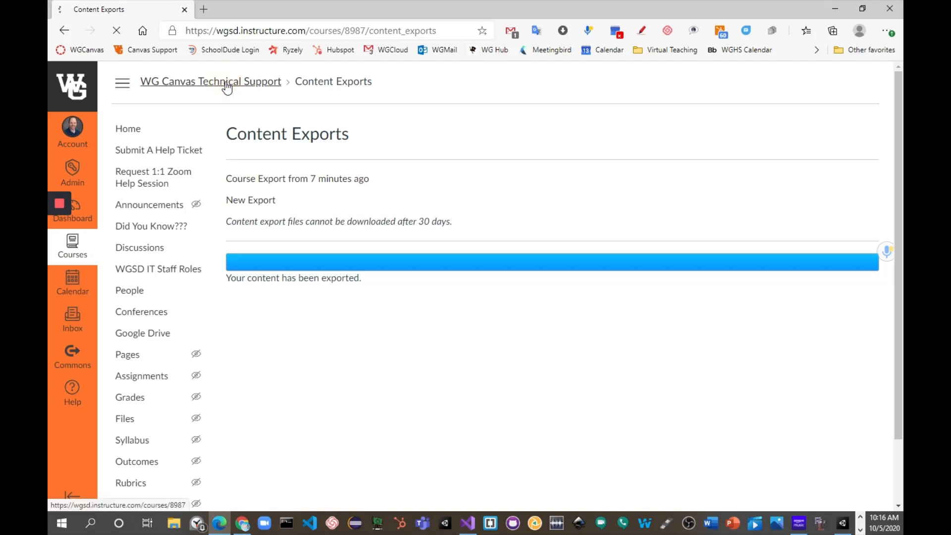
scroll(166, 384, down, 3)
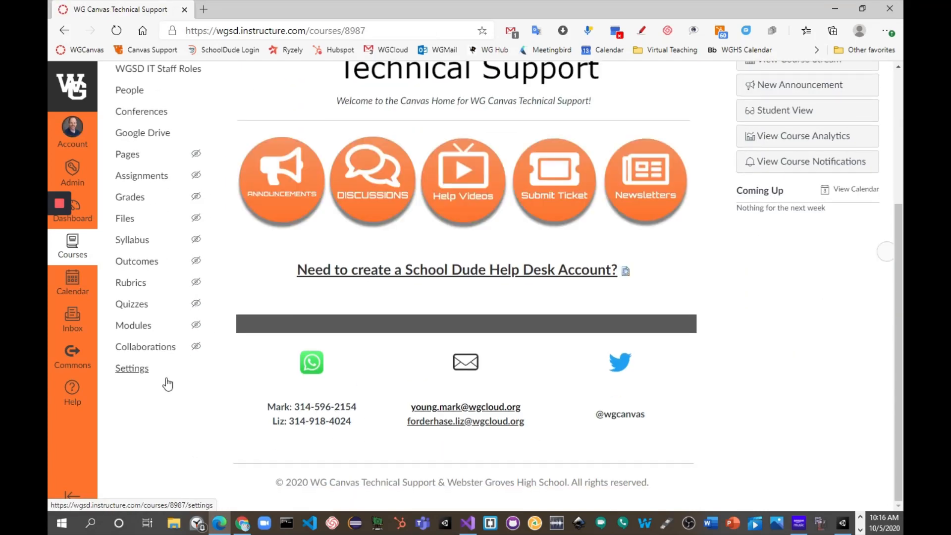
click(135, 373)
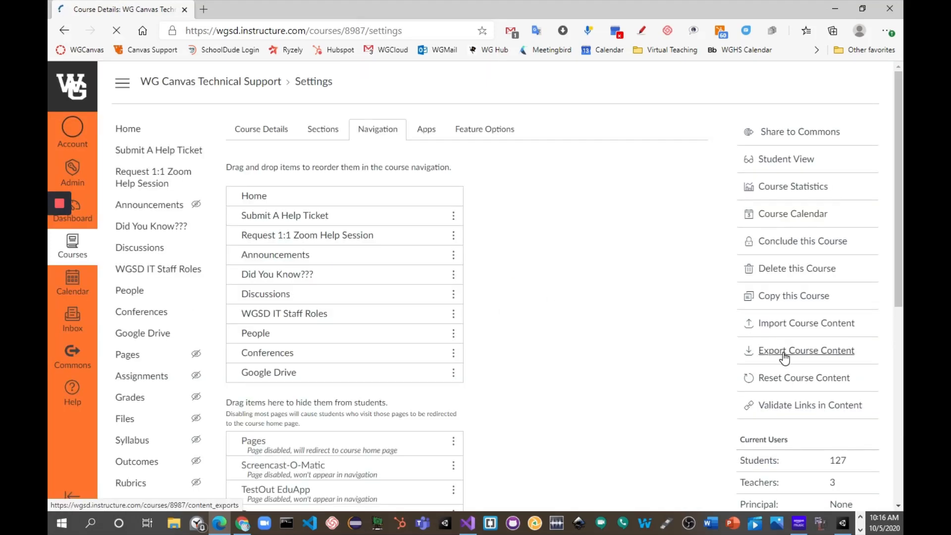
Open the course's content exports and download the most recent course export file
click(784, 352)
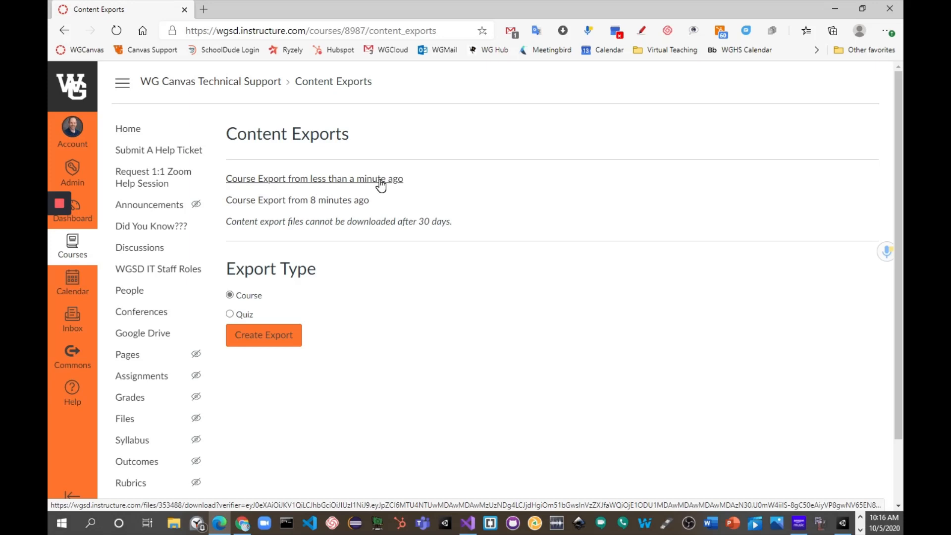
click(324, 179)
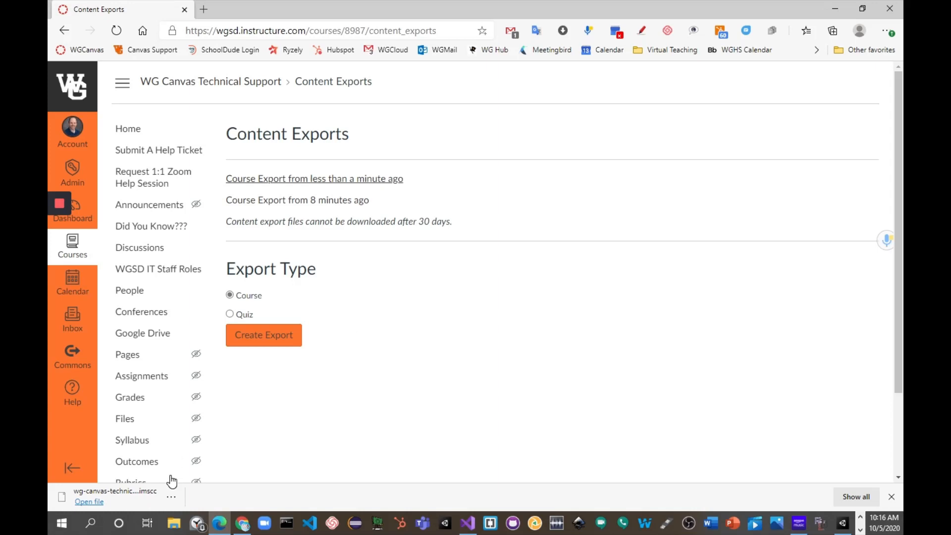
Start a course content import from the course settings with Canvas Course Export Package as the content type
scroll(171, 468, down, 2)
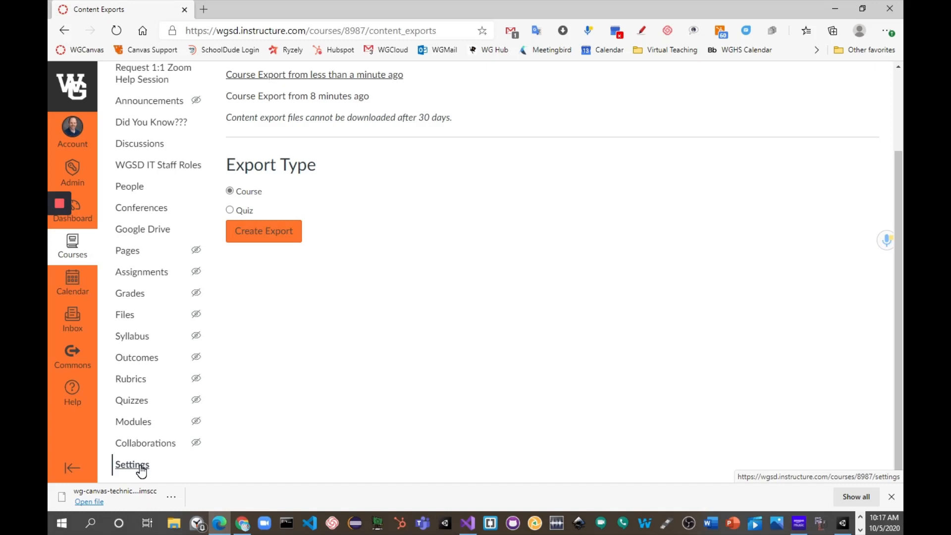
click(140, 466)
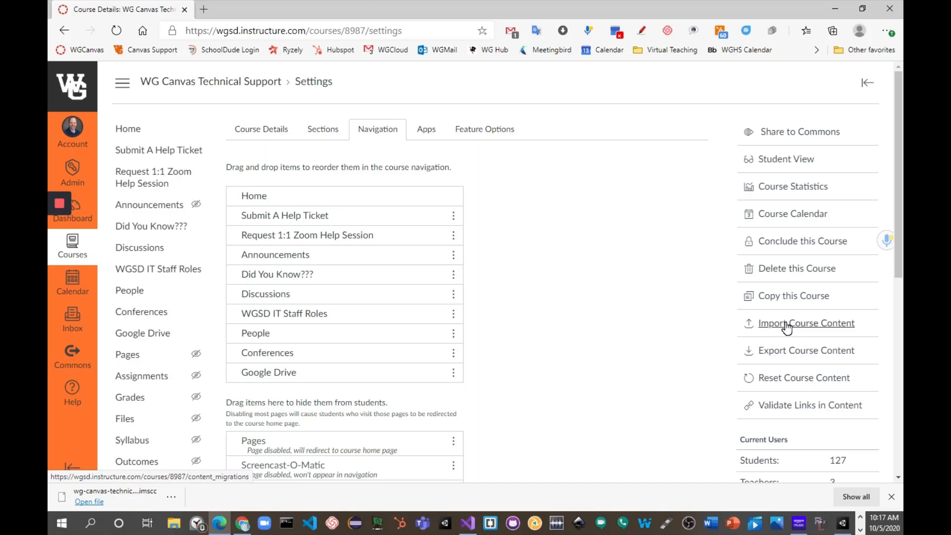
click(787, 325)
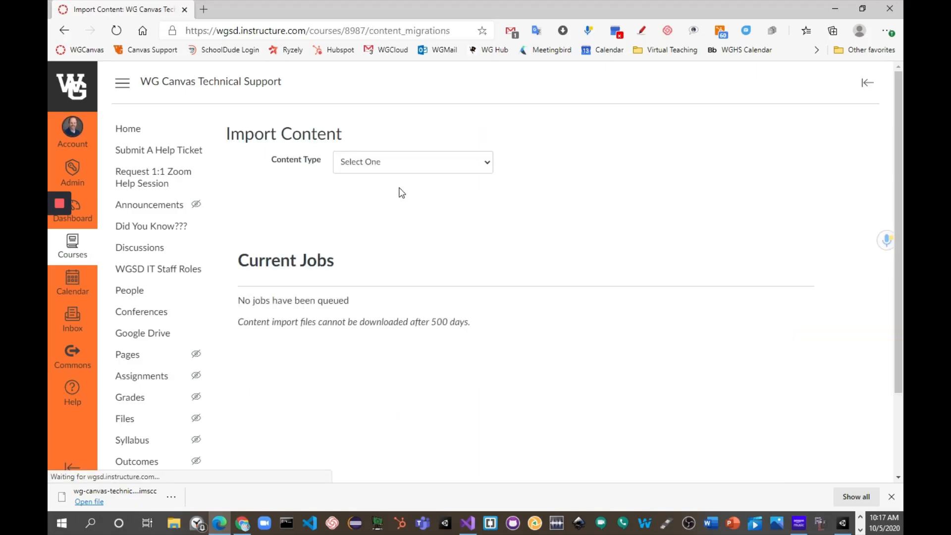
click(382, 163)
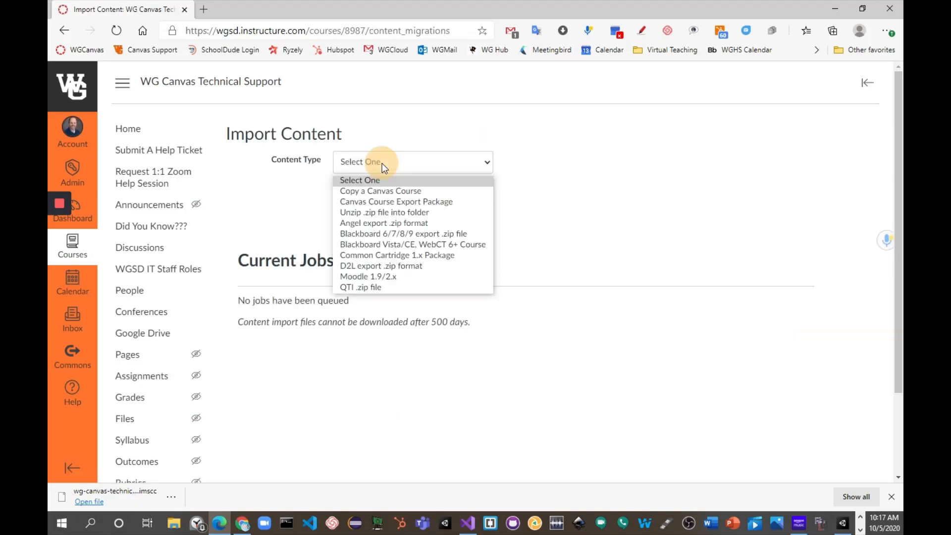
click(388, 202)
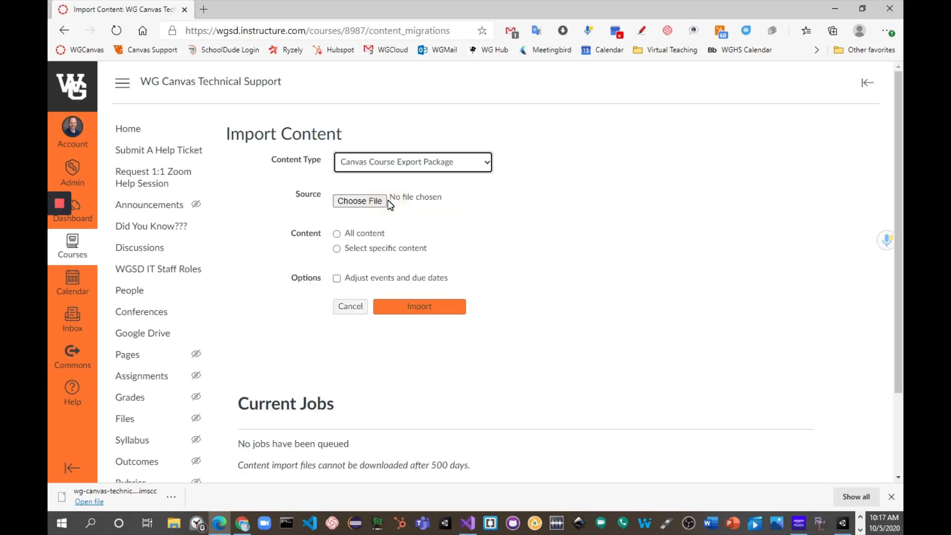
click(373, 201)
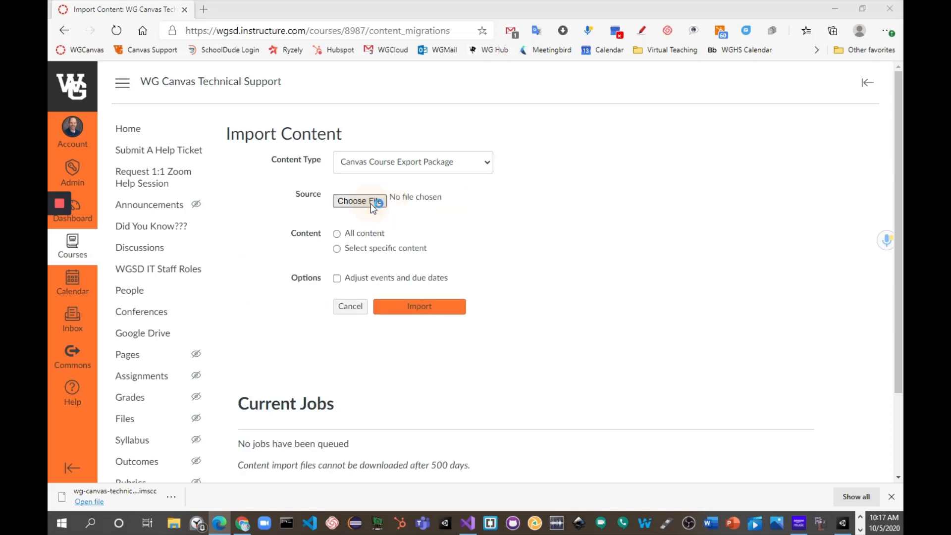
scroll(107, 126, up, 5)
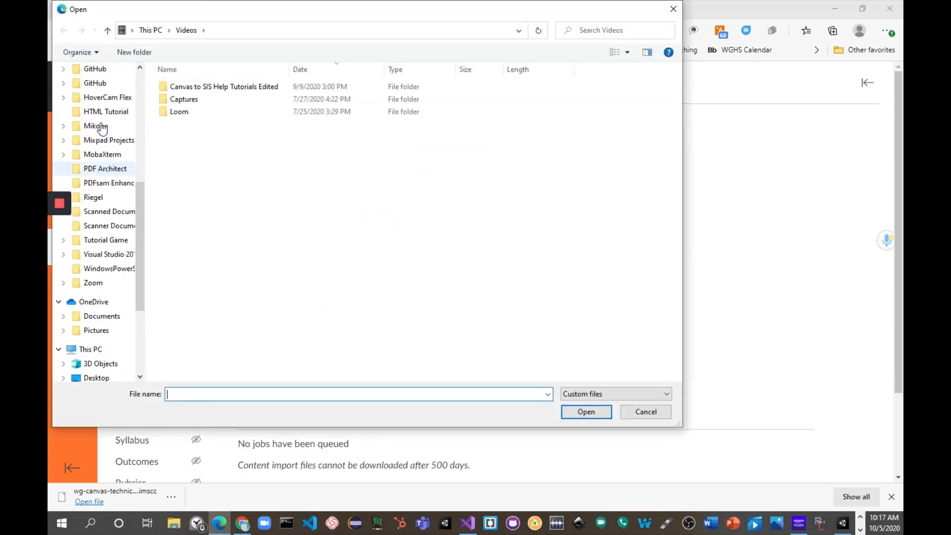
click(639, 414)
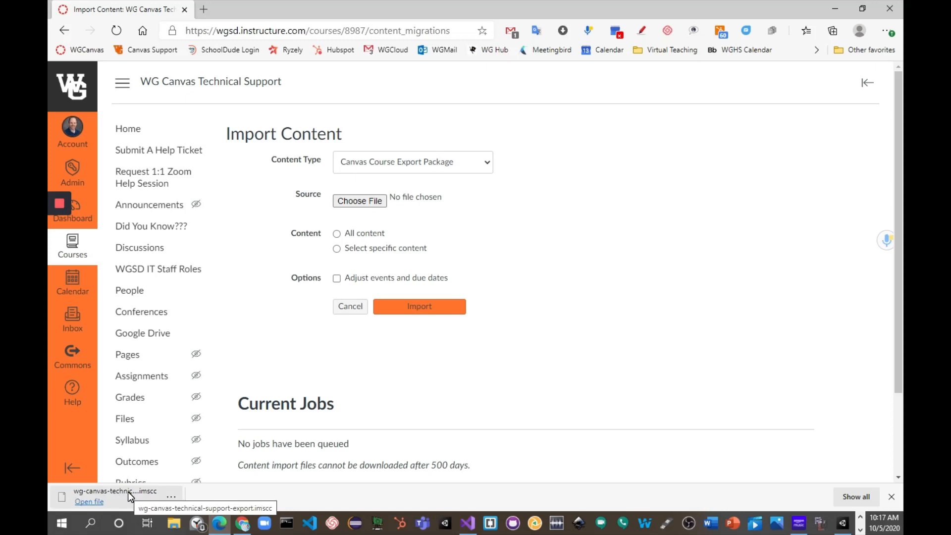
Set the import to select specific content instead of all content
click(377, 248)
click(837, 461)
mouse_move(69, 212)
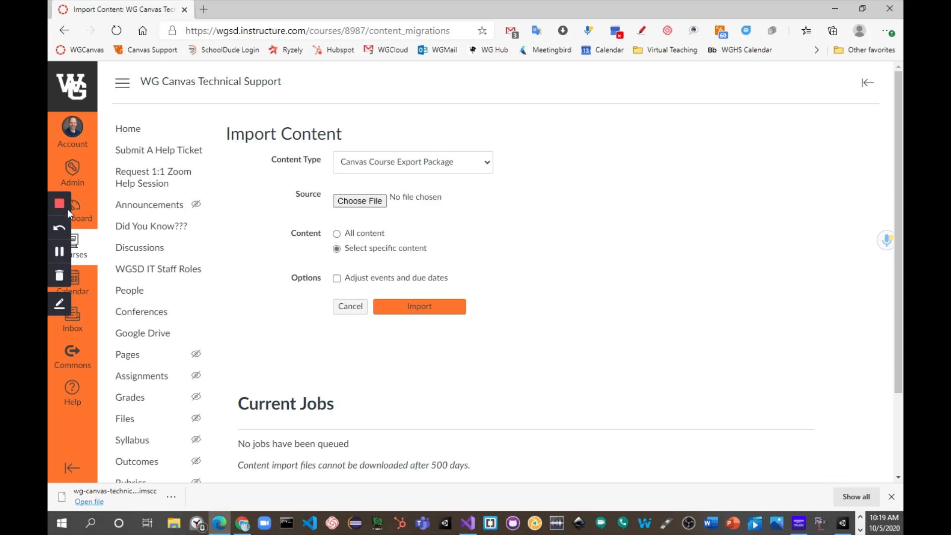